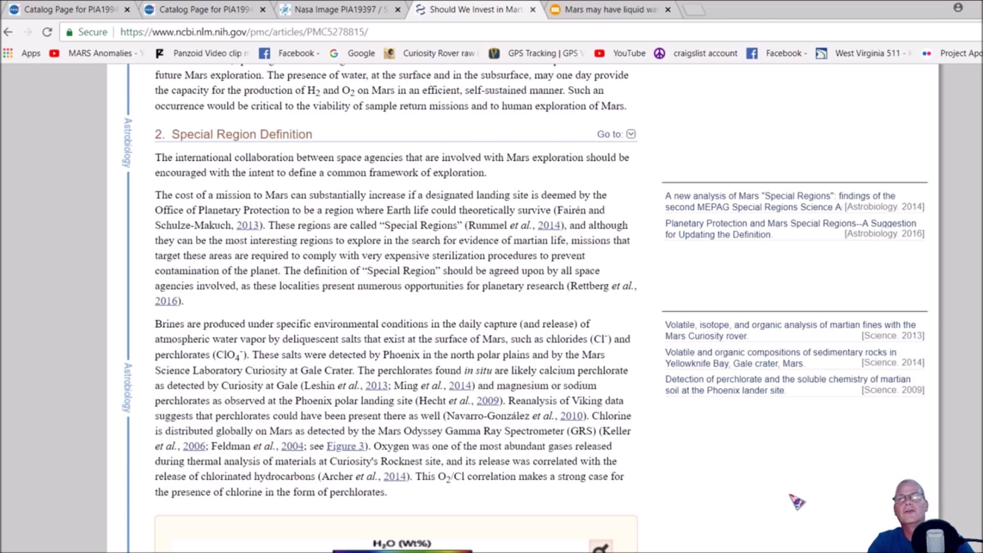
Step: Scroll the PMC article up to Fig. 2, the Mars water-cycle infographic, then switch to the Livemint tab
scroll(796, 501, "up", 3)
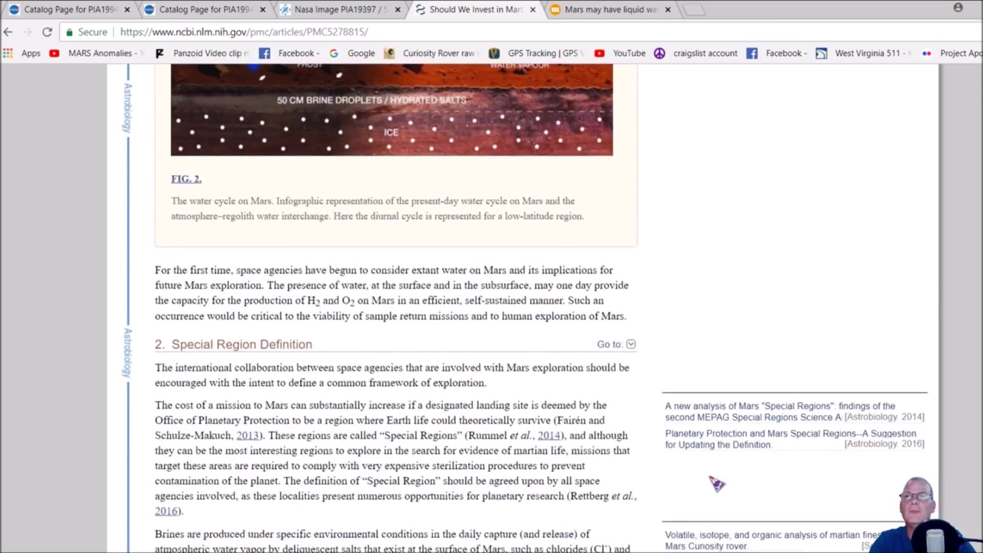
scroll(694, 484, "up", 3)
scroll(694, 484, "up", 2)
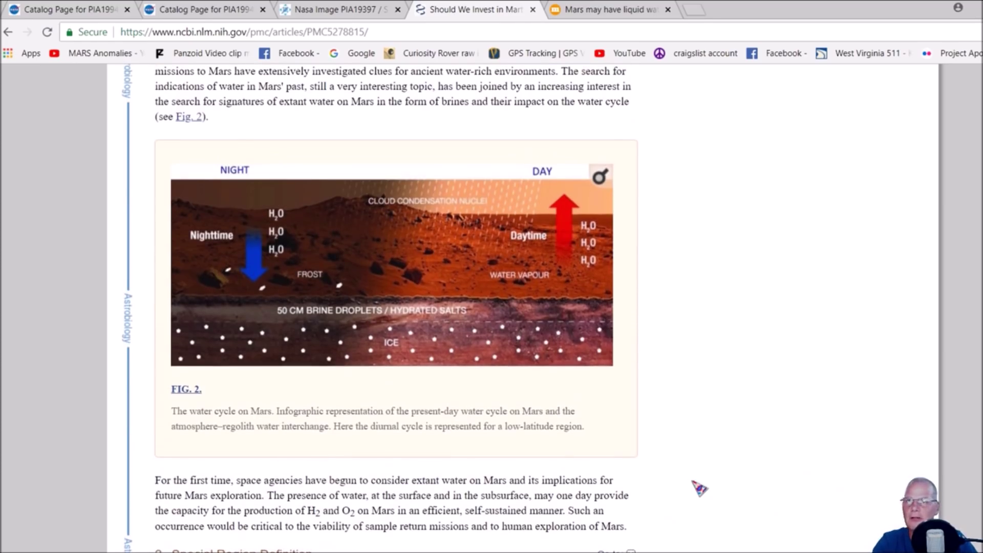
scroll(699, 488, "up", 1)
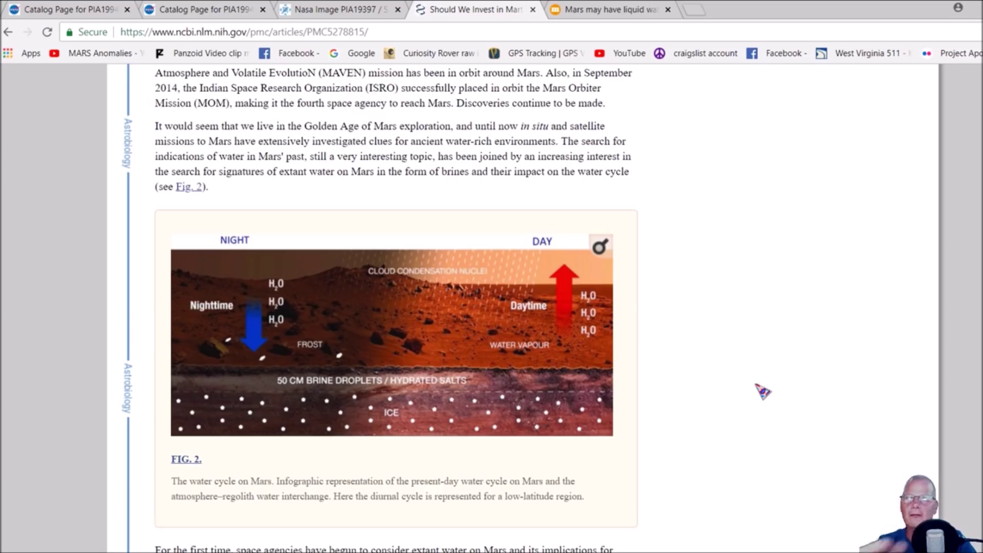
scroll(763, 392, "up", 4)
scroll(762, 390, "down", 4)
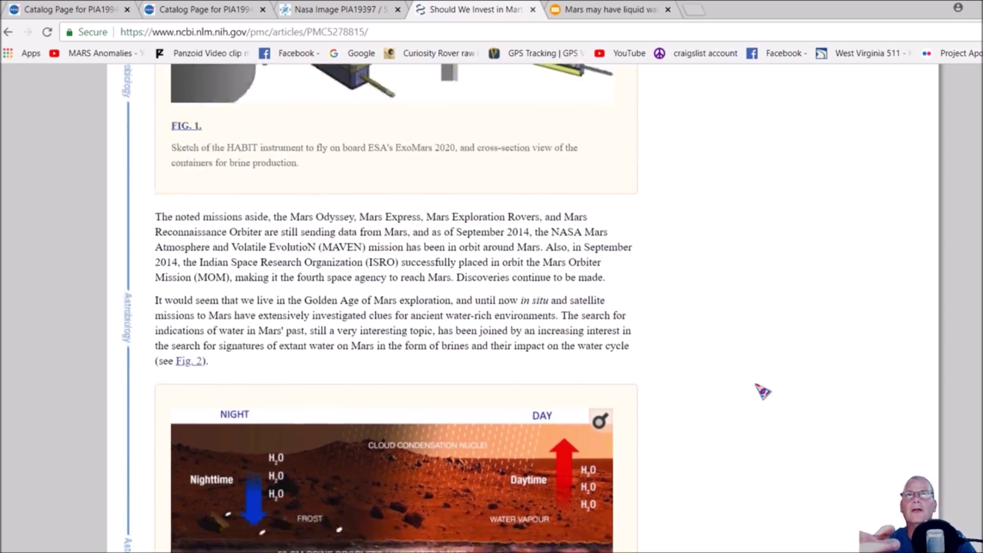
left_click(610, 10)
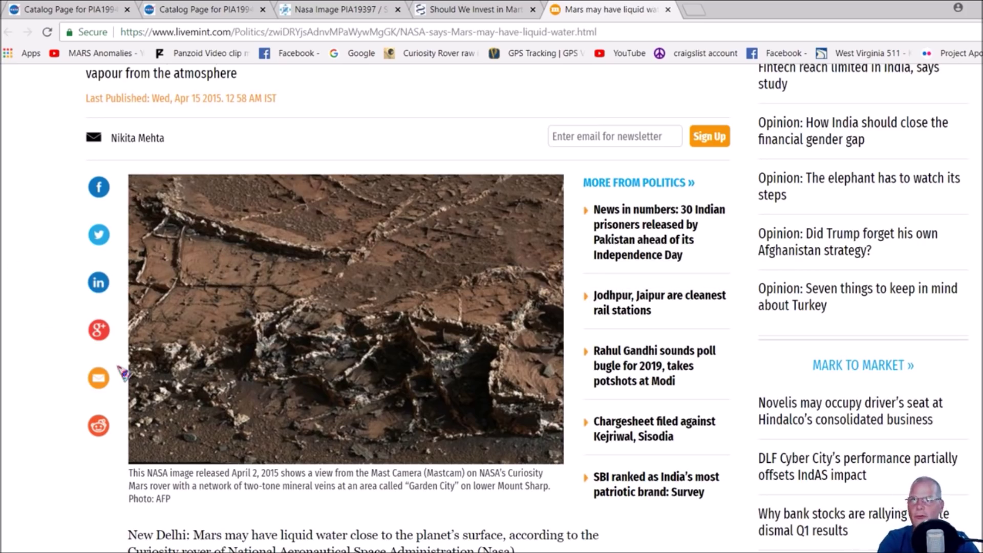
Step: View the 'Mars may have liquid water, says Nasa' headline and photo, then switch to the GigaPan tab
scroll(195, 350, "down", 1)
scroll(195, 350, "up", 2)
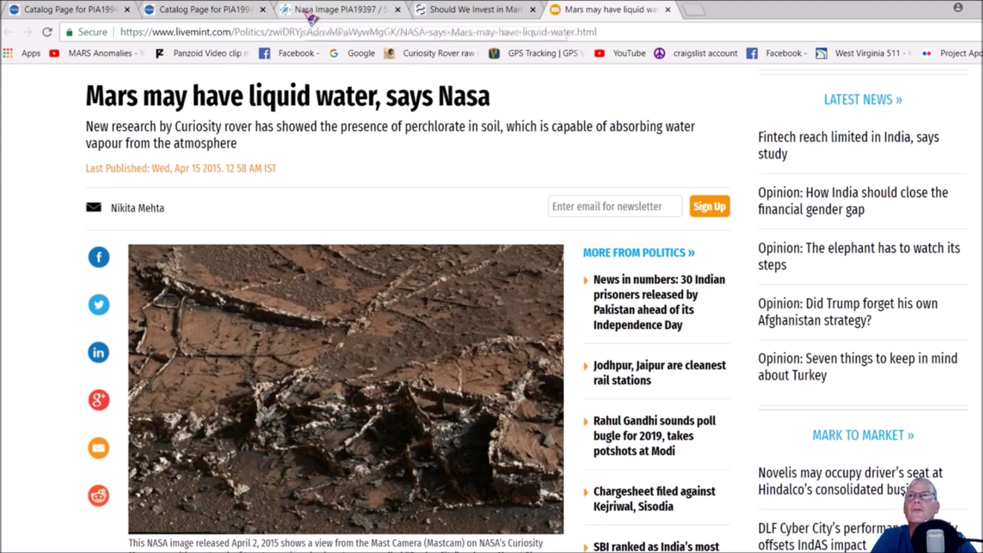
left_click(325, 15)
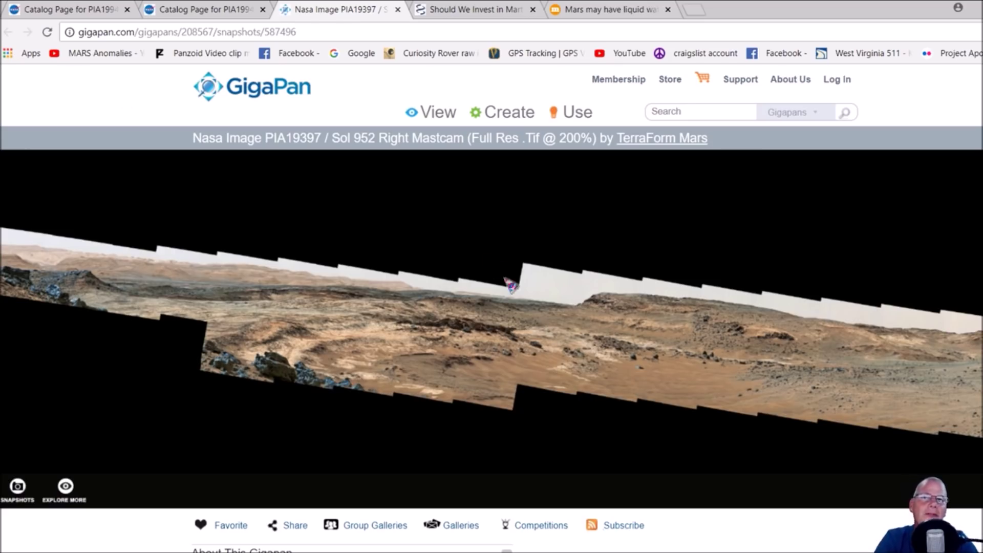
Step: Zoom and pan the PIA19397 panorama into the valley-floor detail and show it full screen
scroll(589, 352, "up", 2)
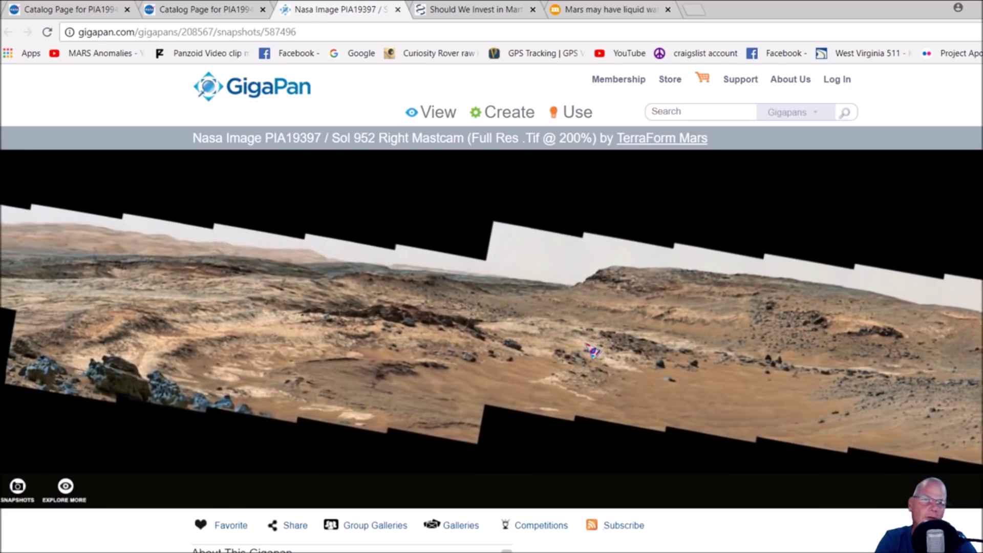
scroll(556, 302, "up", 2)
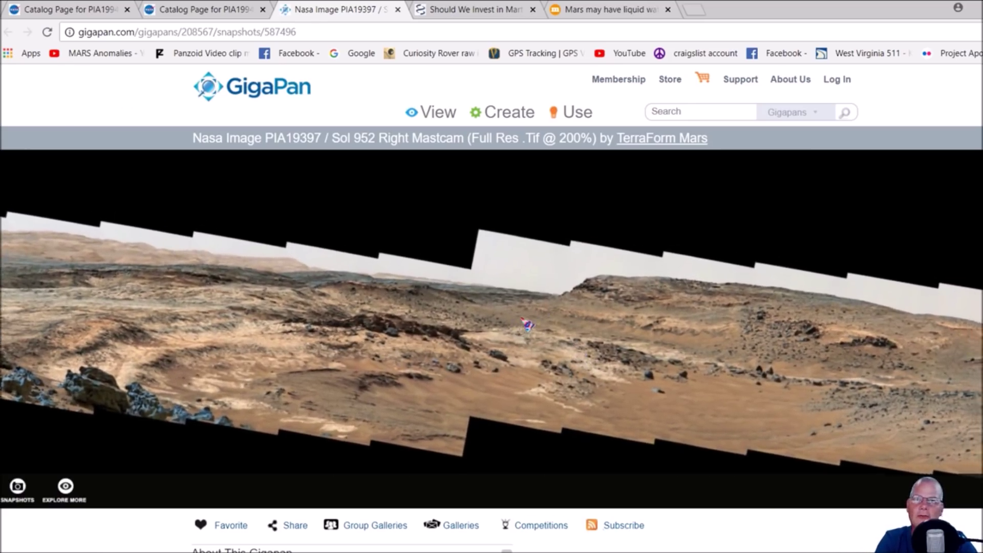
scroll(491, 319, "up", 2)
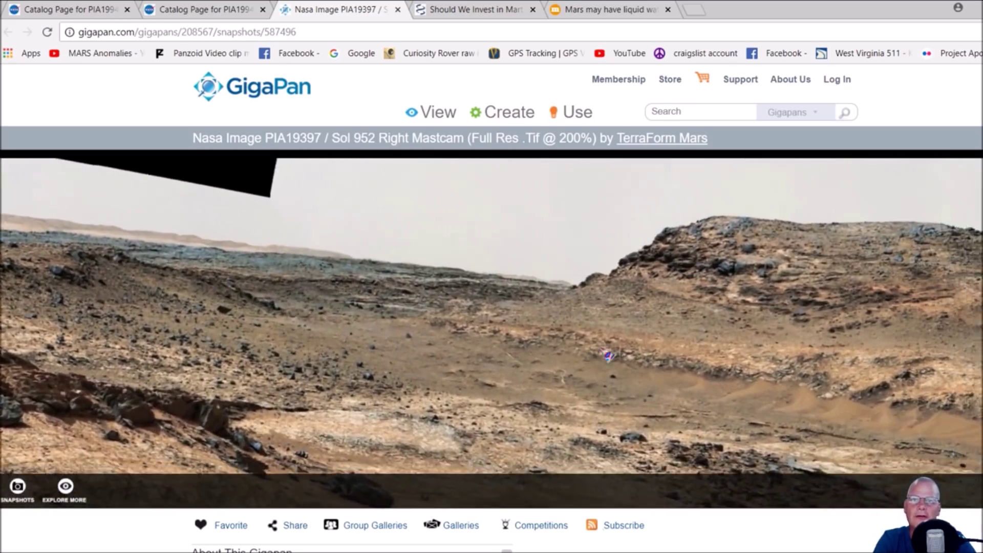
left_click_drag(606, 355, 450, 330)
scroll(451, 332, "up", 3)
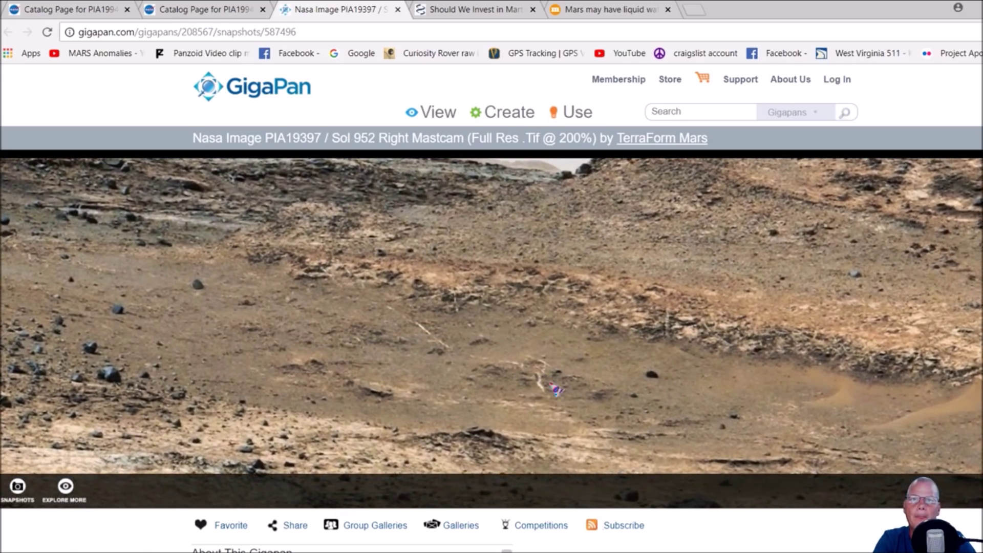
scroll(318, 205, "up", 1)
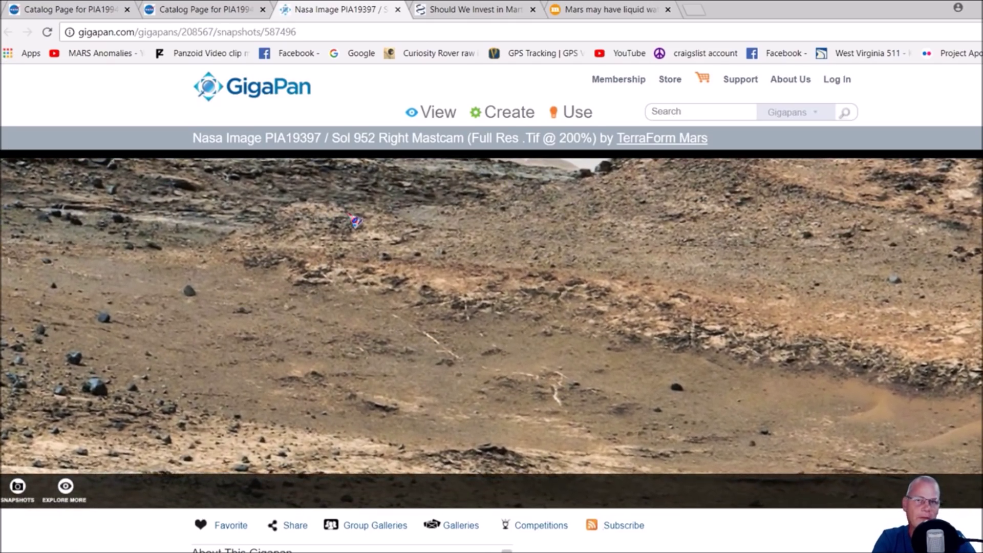
left_click_drag(348, 250, 619, 448)
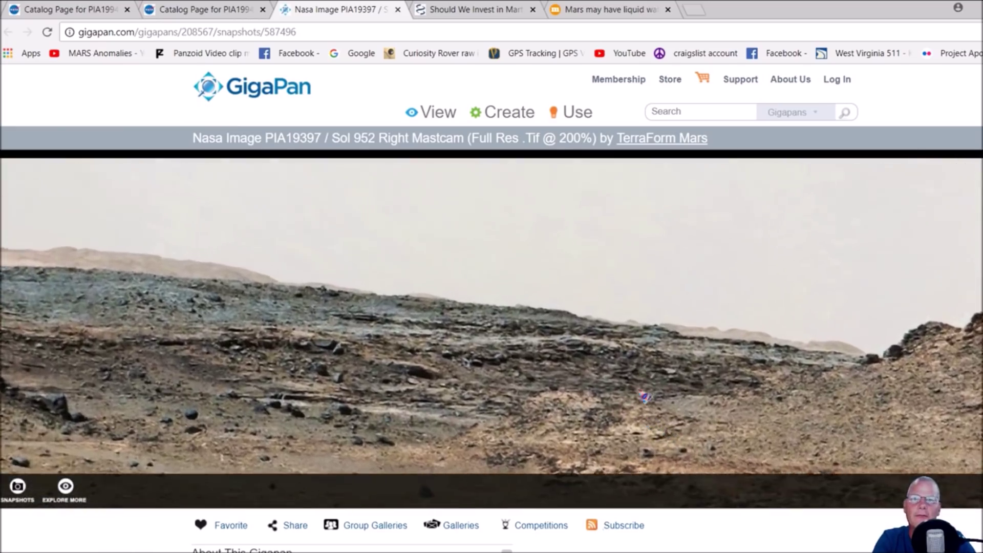
scroll(619, 425, "up", 5)
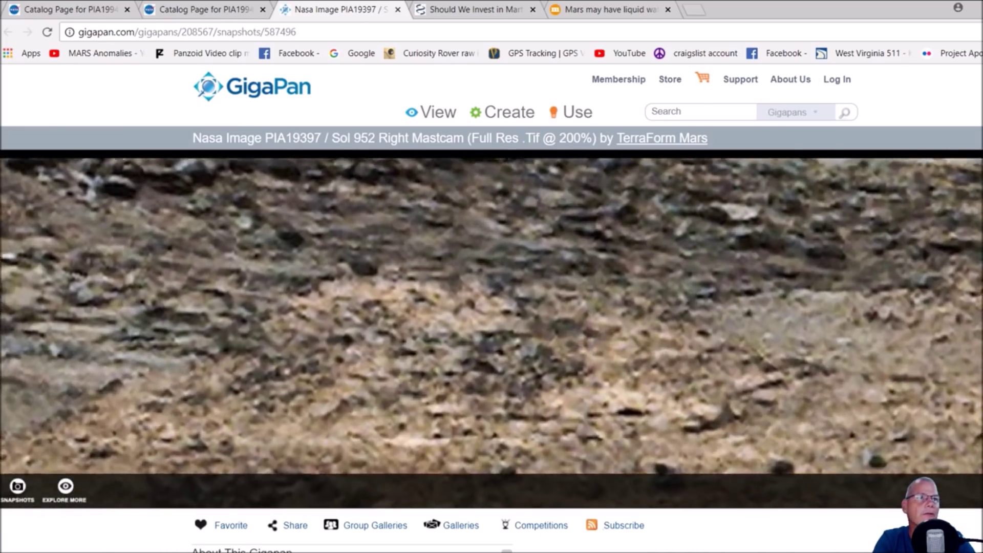
left_click(726, 220)
scroll(684, 262, "down", 3)
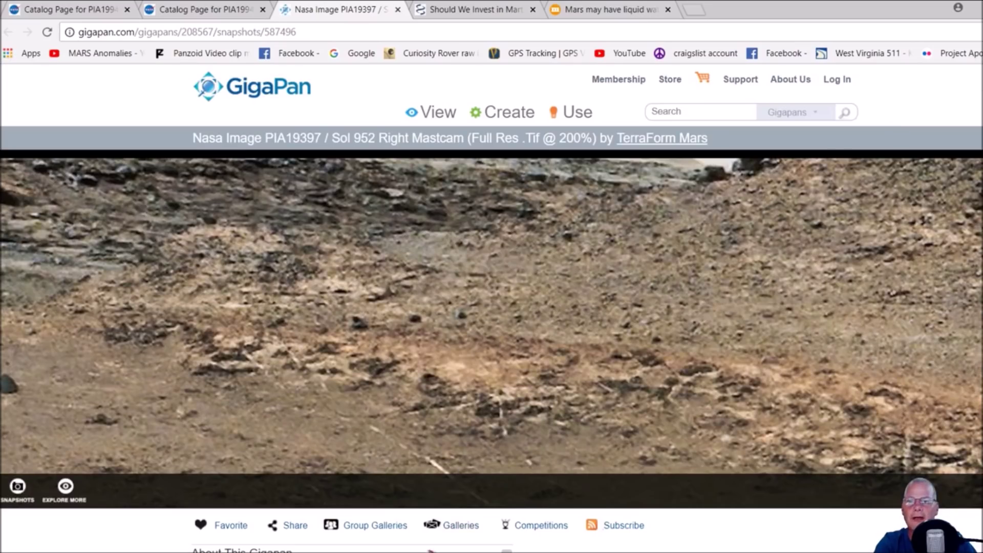
Step: Switch to Photoshop, where 'Water Brine On Mars.png' is open
key("alt+Tab")
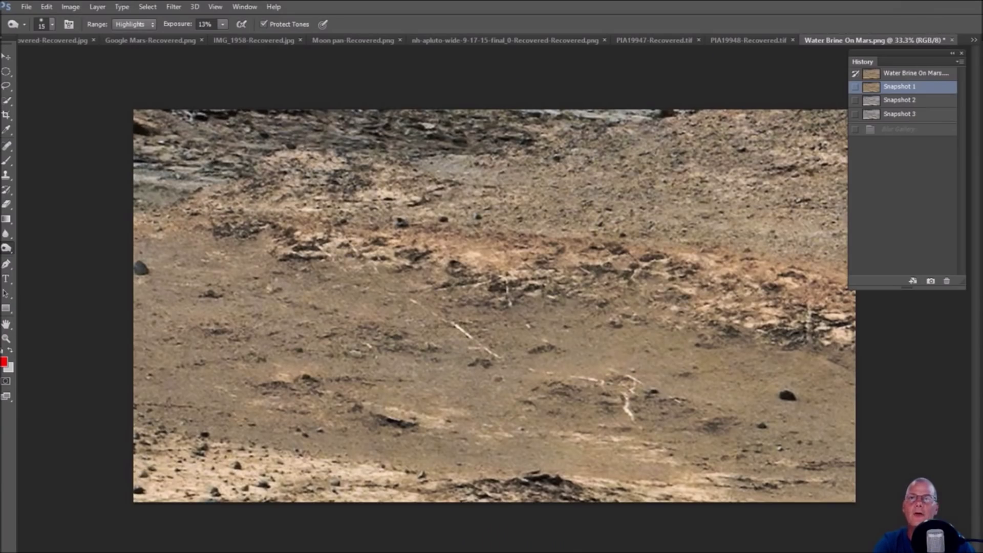
Step: Revert the image to Snapshot 2 and zoom to 66.7% on the white-line area
left_click(891, 101)
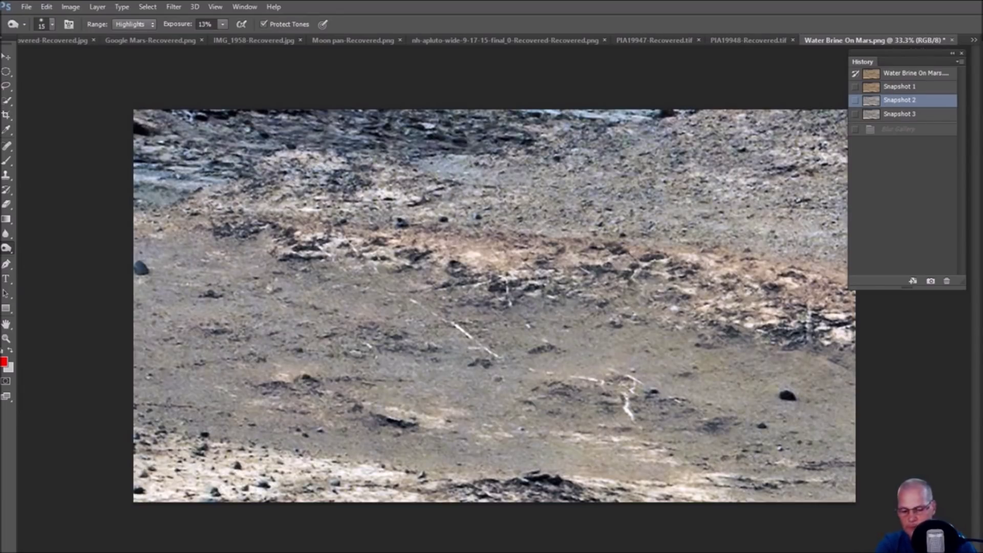
key("ctrl+plus")
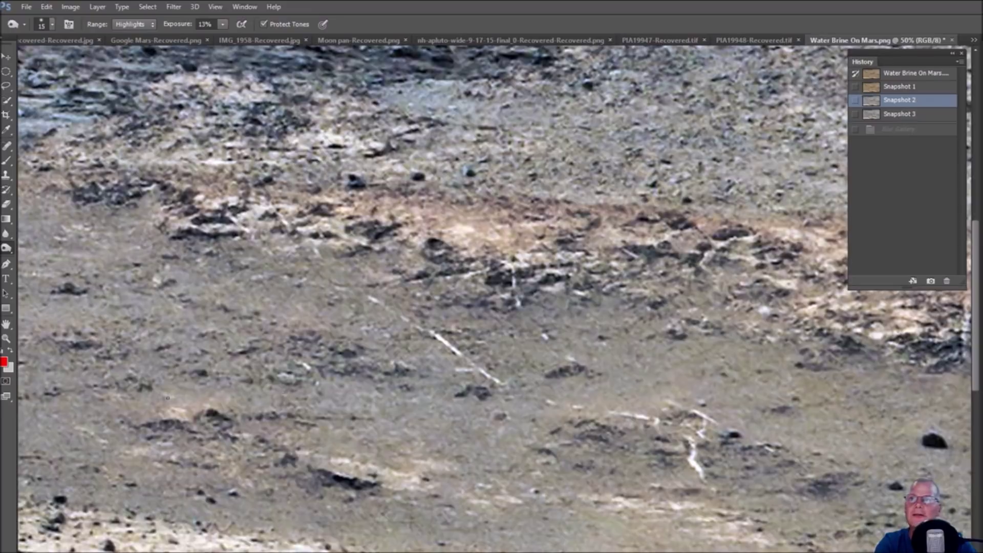
scroll(167, 397, "up", 3)
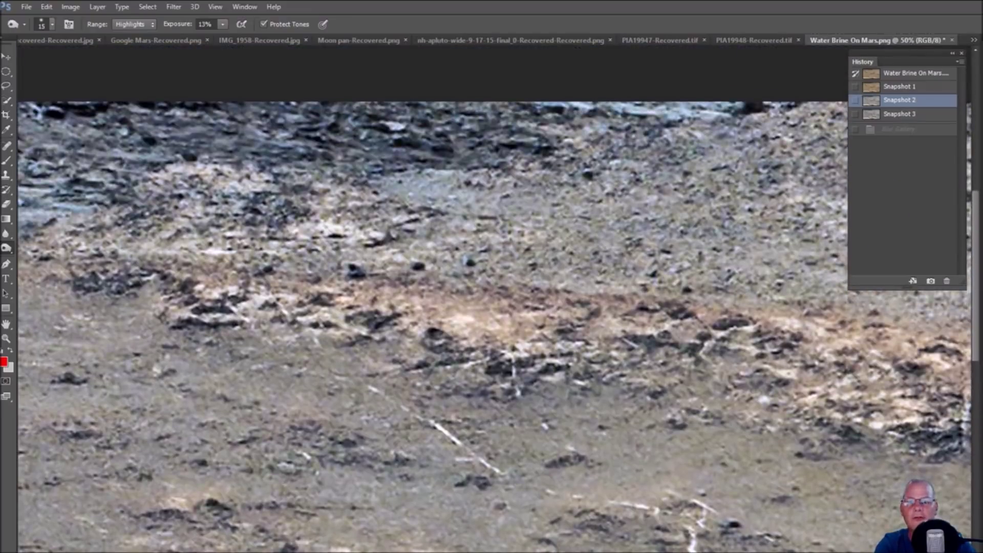
scroll(433, 327, "left", 2)
key("ctrl+plus")
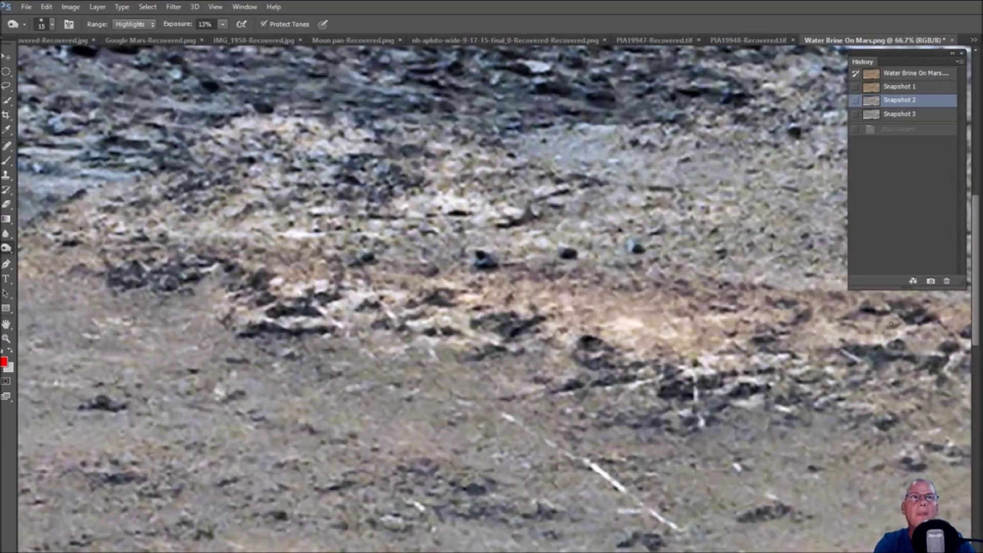
left_click(935, 134)
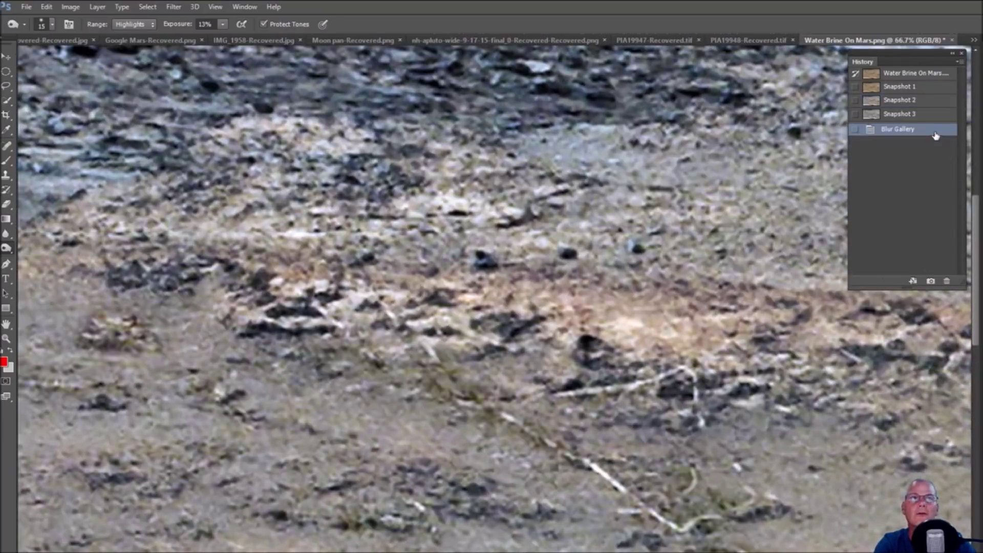
left_click(935, 102)
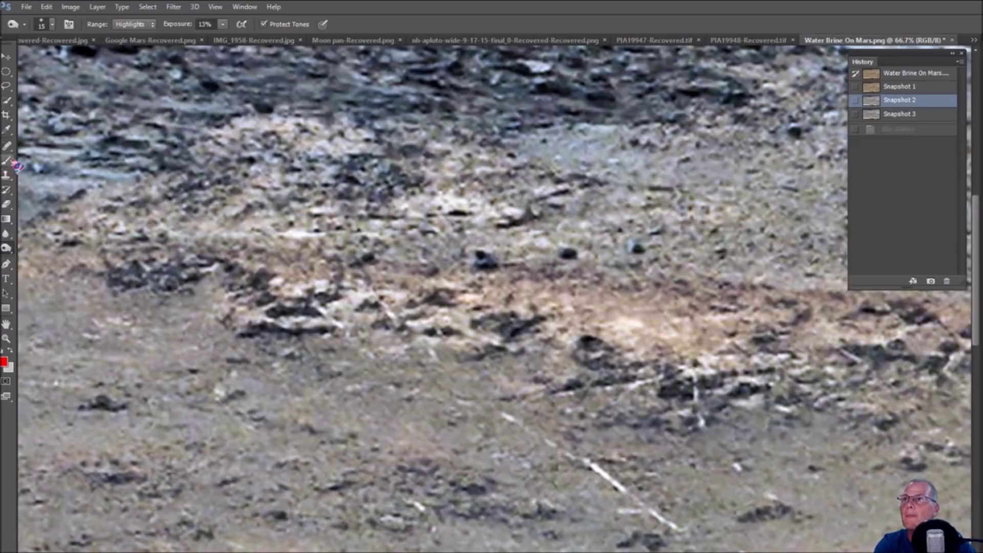
Step: With a red brush, trace the upper-left, central and long lower white streaks
key("b")
left_click_drag(194, 221, 247, 237)
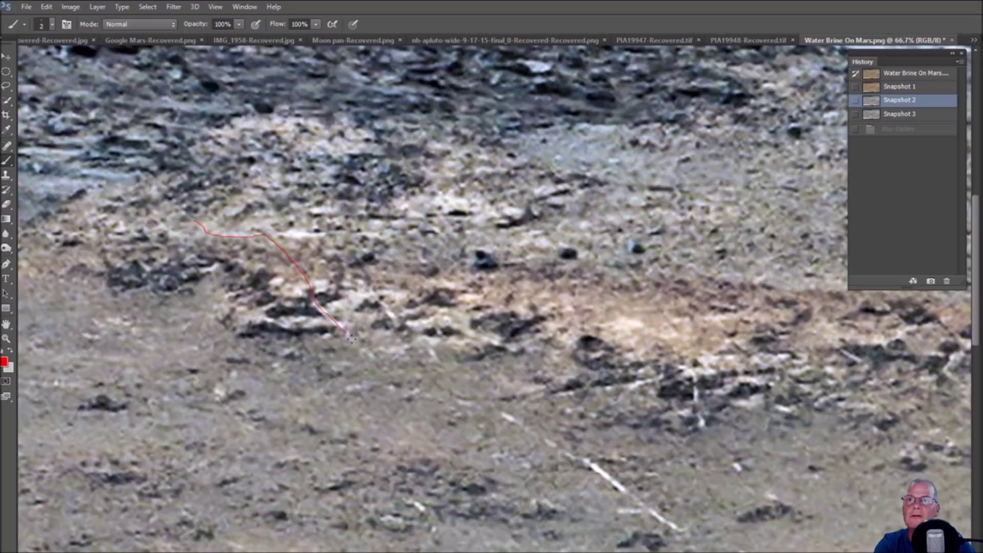
left_click_drag(377, 365, 383, 372)
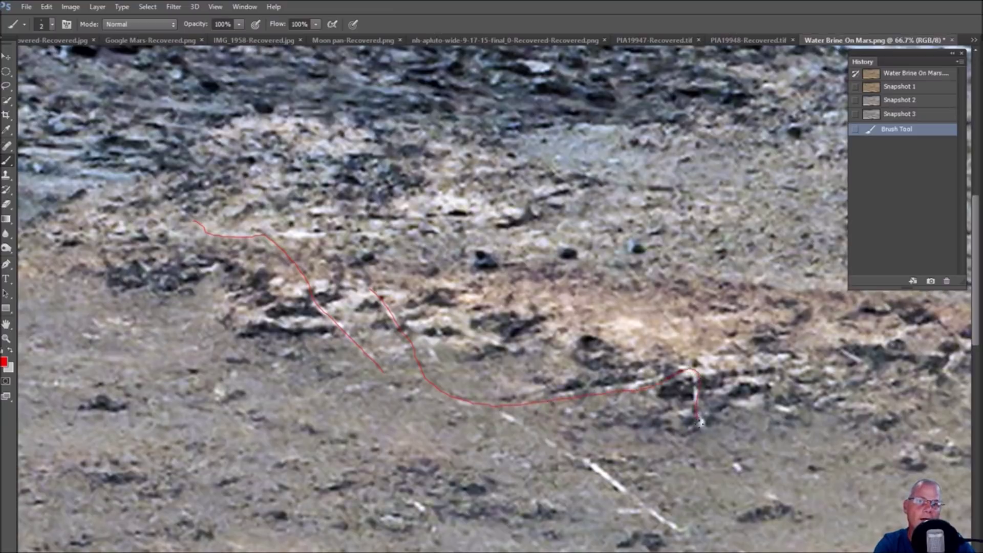
left_click_drag(669, 436, 670, 435)
left_click_drag(478, 405, 586, 465)
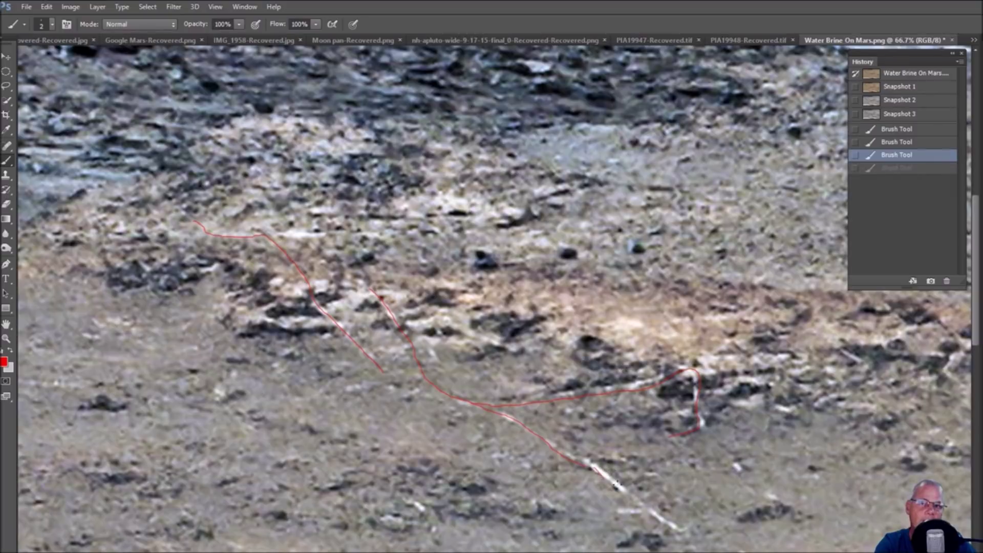
mouse_move(641, 501)
left_mouse_down()
mouse_move(680, 529)
mouse_move(696, 524)
left_mouse_up()
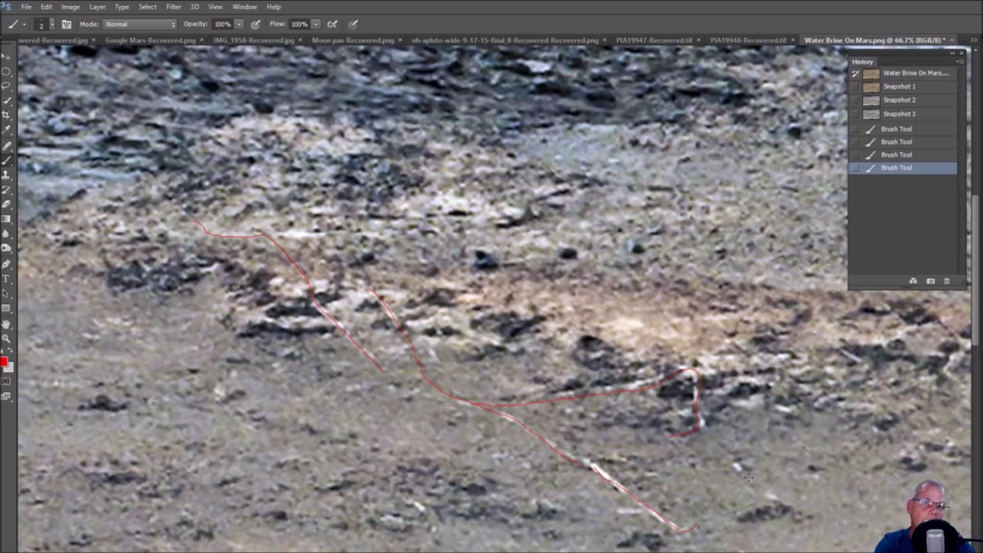
left_click_drag(732, 505, 732, 504)
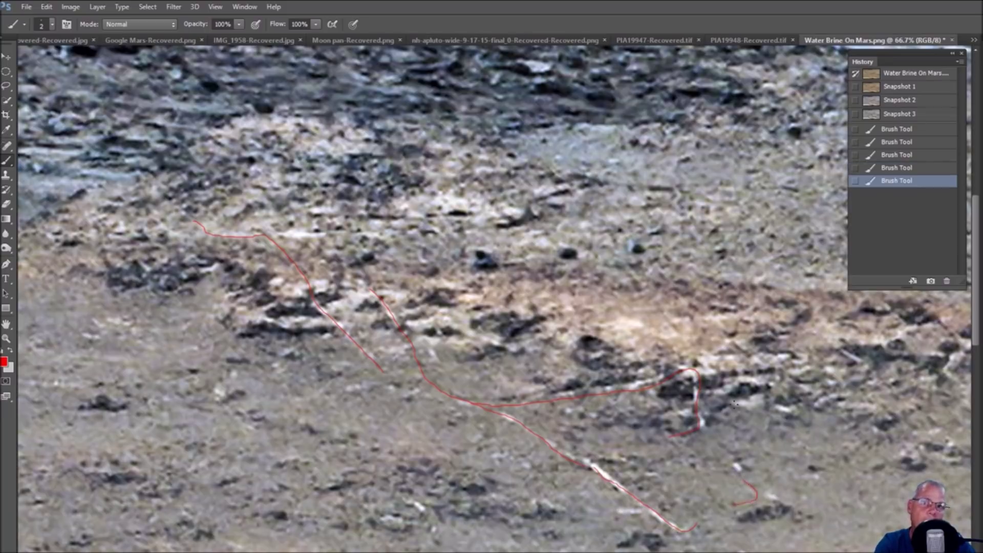
Step: Trace the lower branching line in red, zoom out to review, then revert to Snapshot 3
scroll(732, 505, "down", 3)
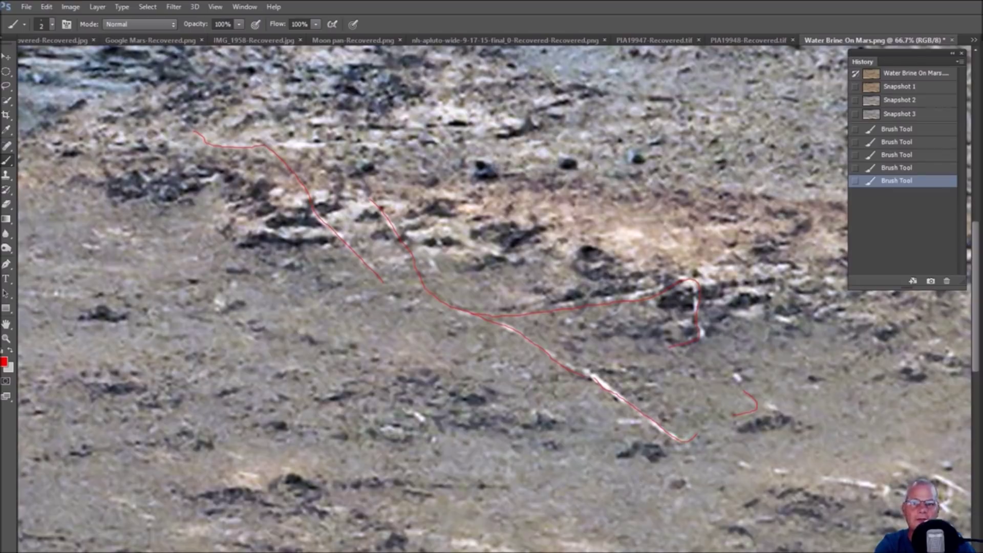
scroll(693, 398, "right", 6)
scroll(693, 397, "down", 2)
scroll(516, 413, "down", 1)
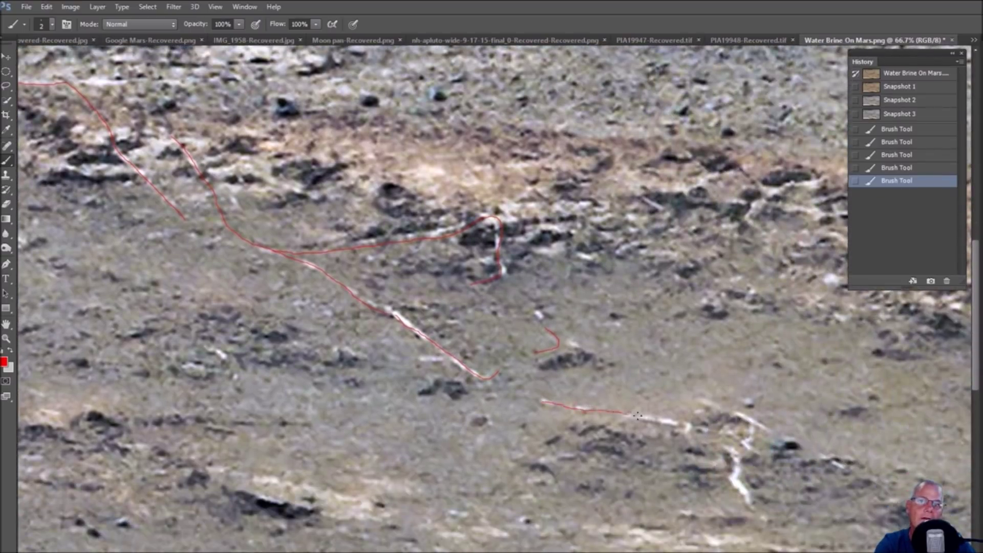
left_click_drag(671, 420, 681, 423)
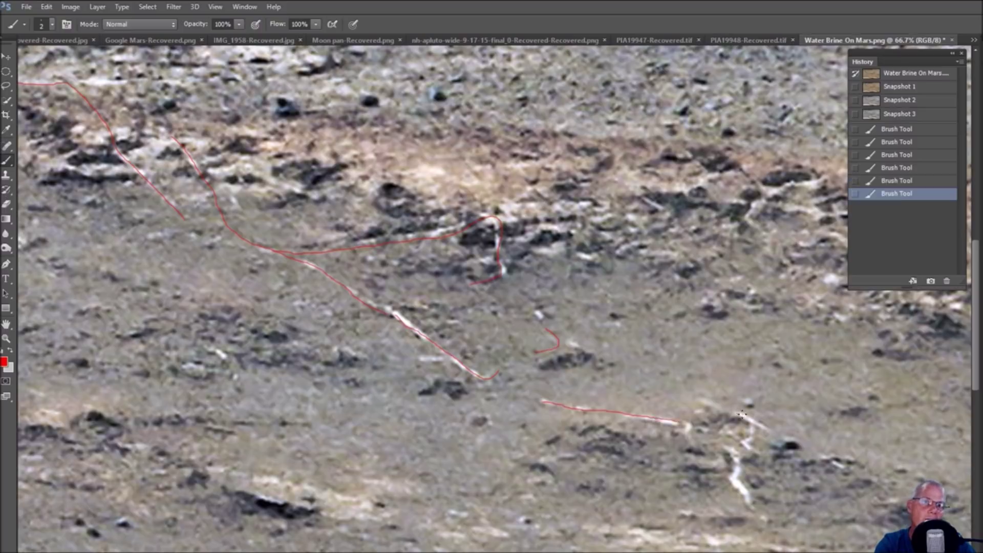
mouse_move(741, 414)
left_mouse_down()
mouse_move(727, 415)
mouse_move(766, 434)
mouse_move(752, 423)
mouse_move(754, 437)
mouse_move(732, 435)
mouse_move(737, 488)
left_mouse_up()
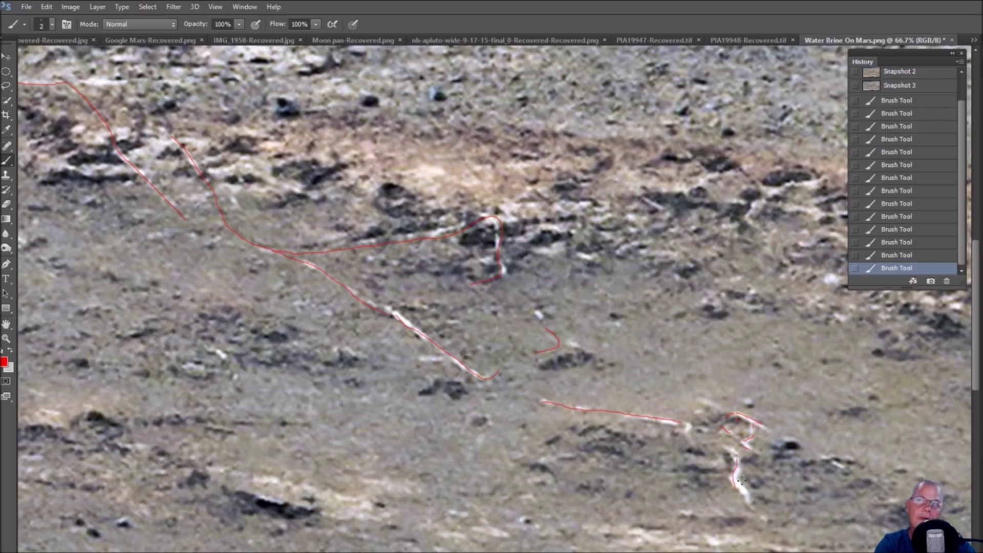
key("ctrl+minus")
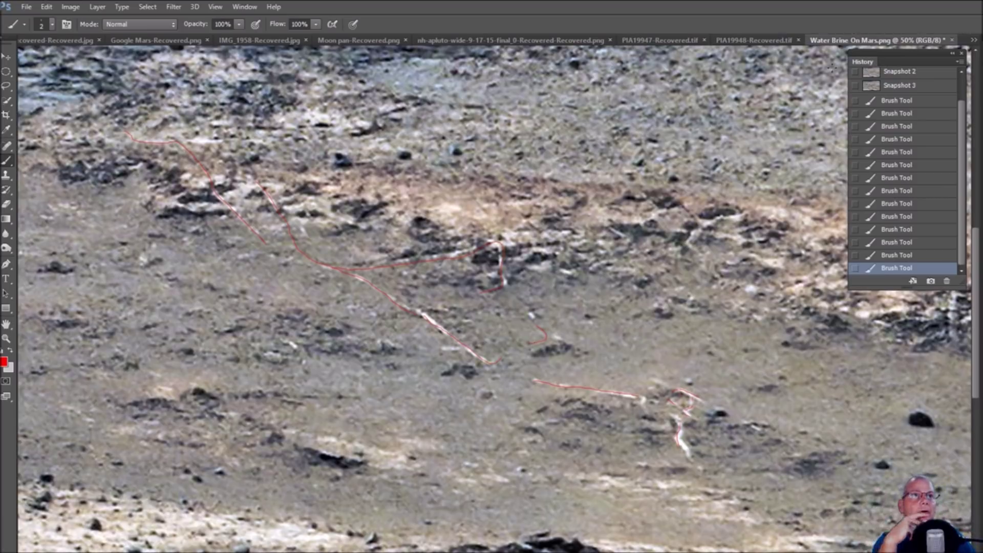
left_click(897, 87)
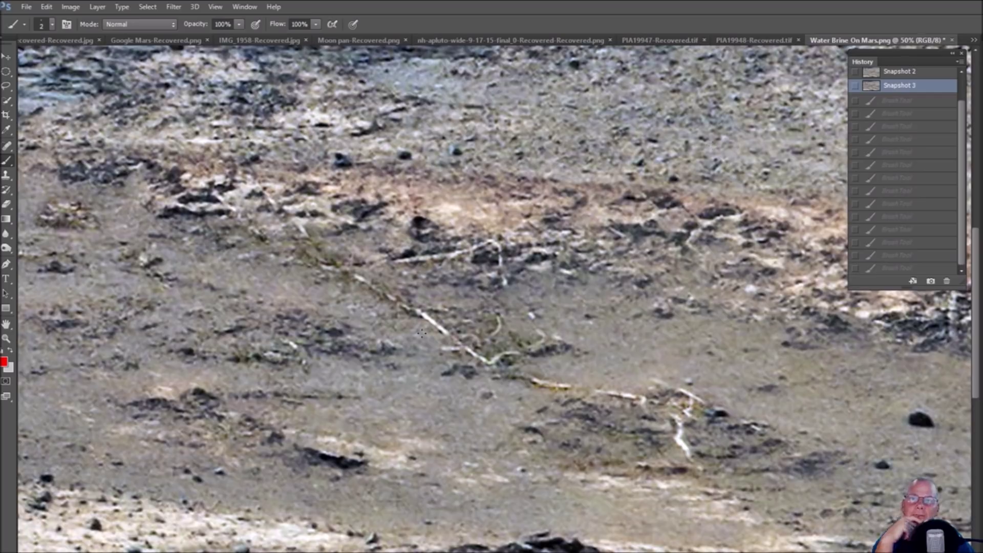
Step: Zoom in and draw a red loop circling the rocky patch at left
scroll(422, 334, "up", 3)
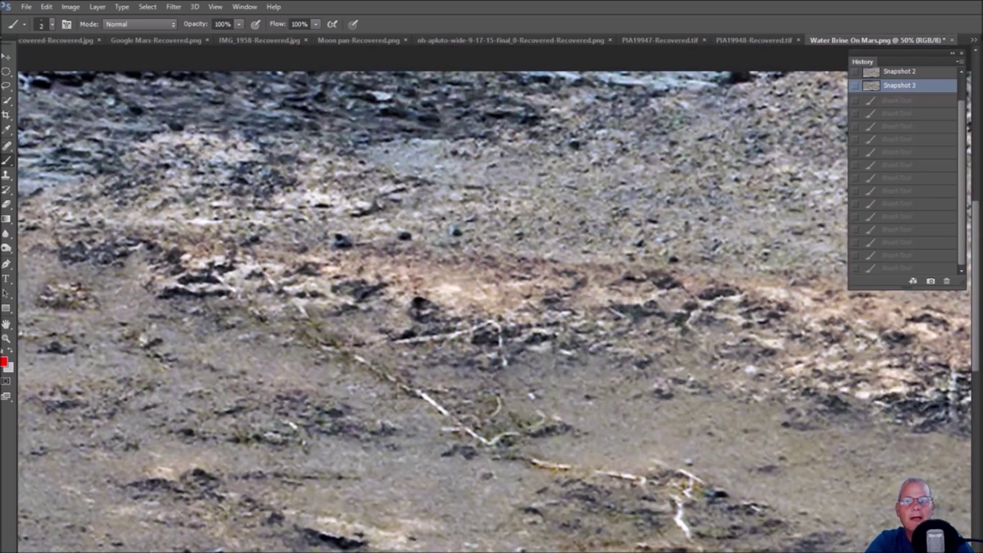
scroll(422, 334, "left", 5)
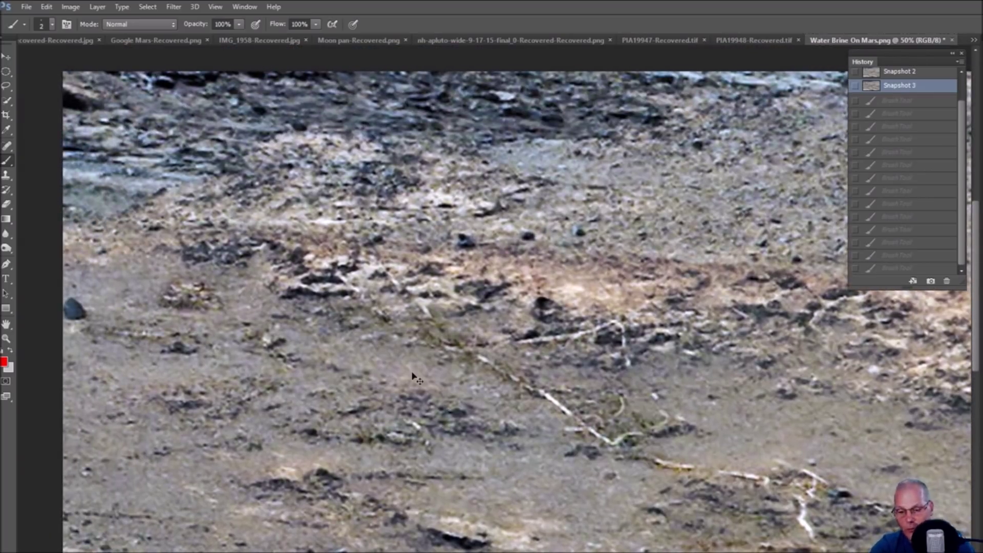
key("ctrl+plus")
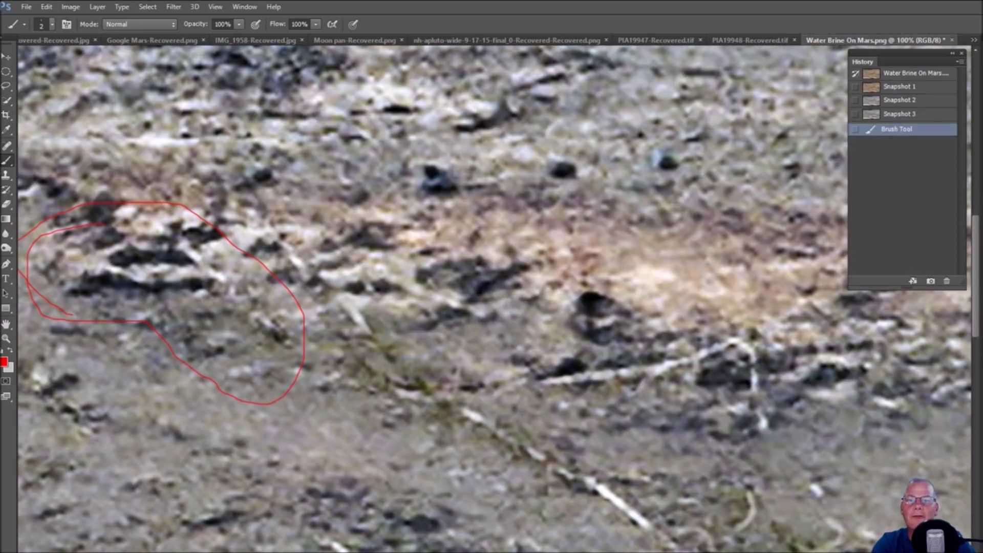
scroll(495, 299, "left", 6)
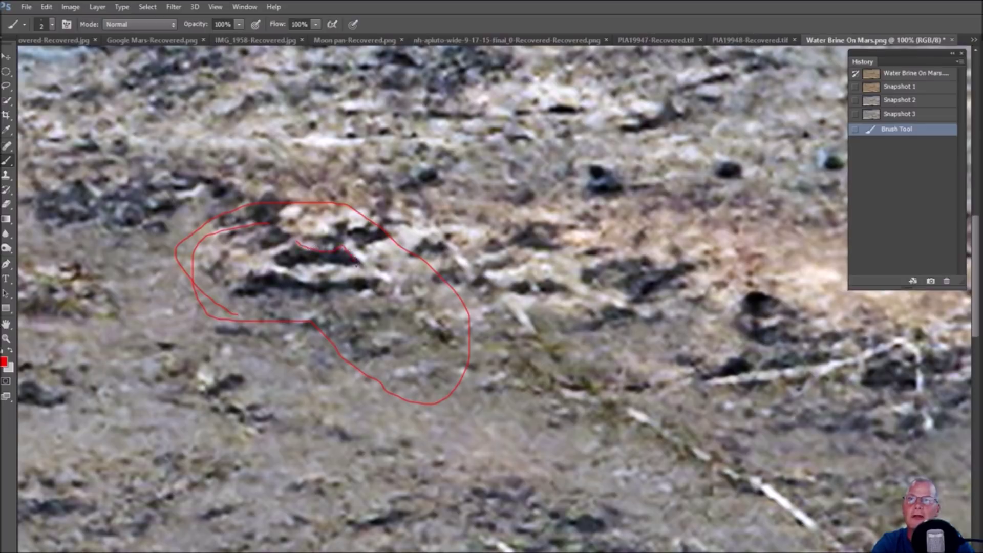
left_click_drag(357, 265, 357, 265)
mouse_move(296, 241)
left_mouse_down()
mouse_move(268, 255)
mouse_move(272, 266)
mouse_move(348, 271)
left_mouse_up()
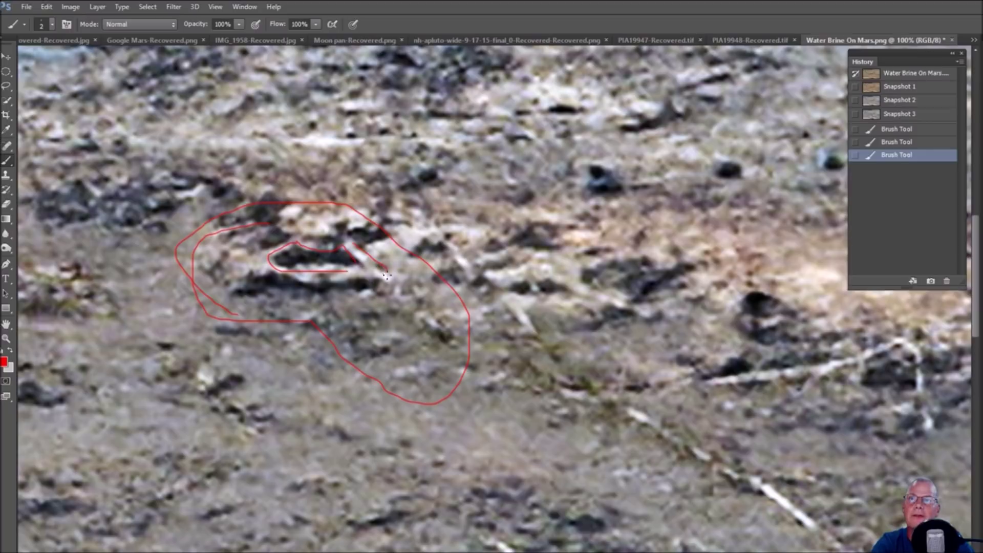
left_click_drag(385, 276, 385, 275)
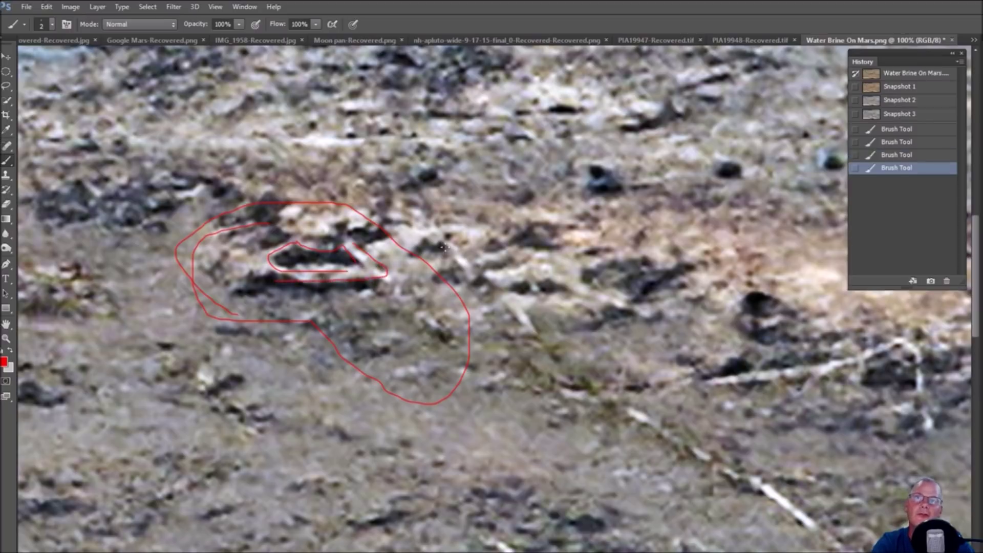
Step: Trace the white lines in red, adding a bracket and loop at the lower line's bend
left_click_drag(458, 254, 473, 266)
left_click_drag(505, 301, 526, 322)
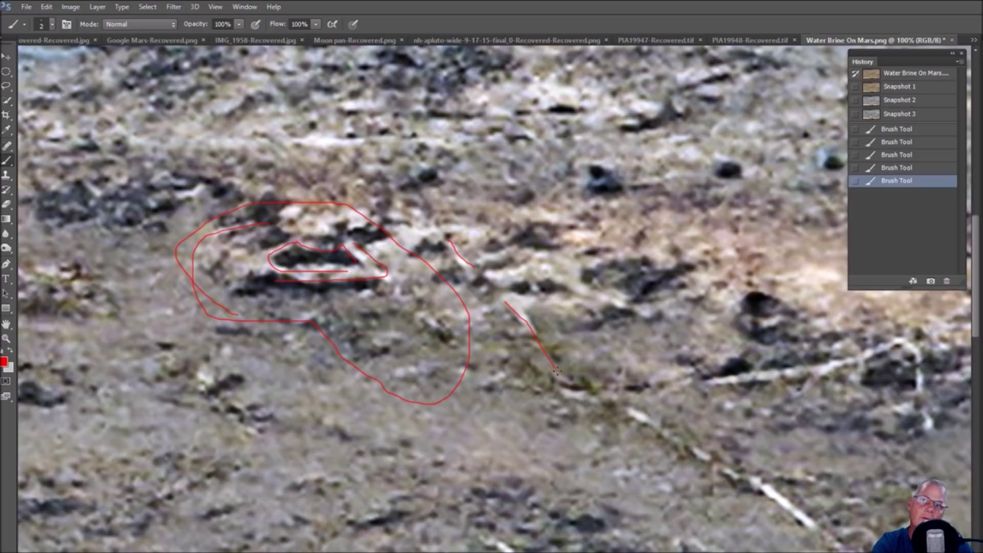
left_click_drag(557, 370, 556, 370)
left_click_drag(459, 251, 469, 266)
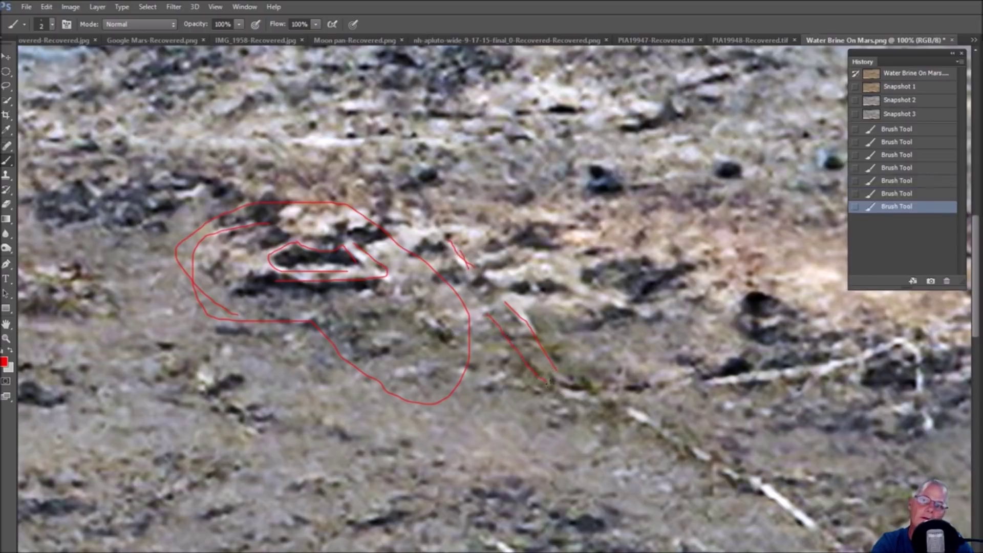
mouse_move(596, 396)
left_mouse_down()
mouse_move(783, 374)
mouse_move(906, 341)
mouse_move(919, 376)
left_mouse_up()
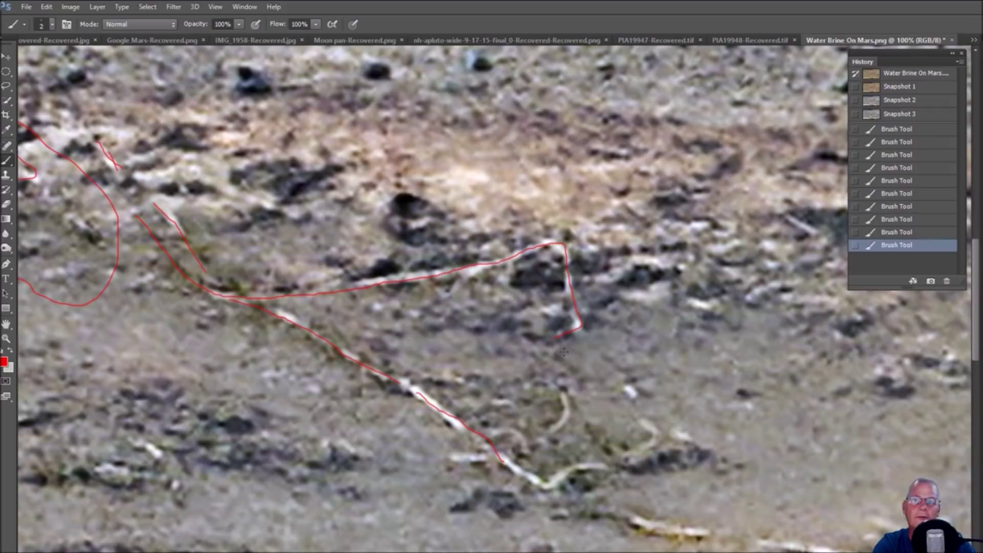
left_click_drag(553, 407, 556, 408)
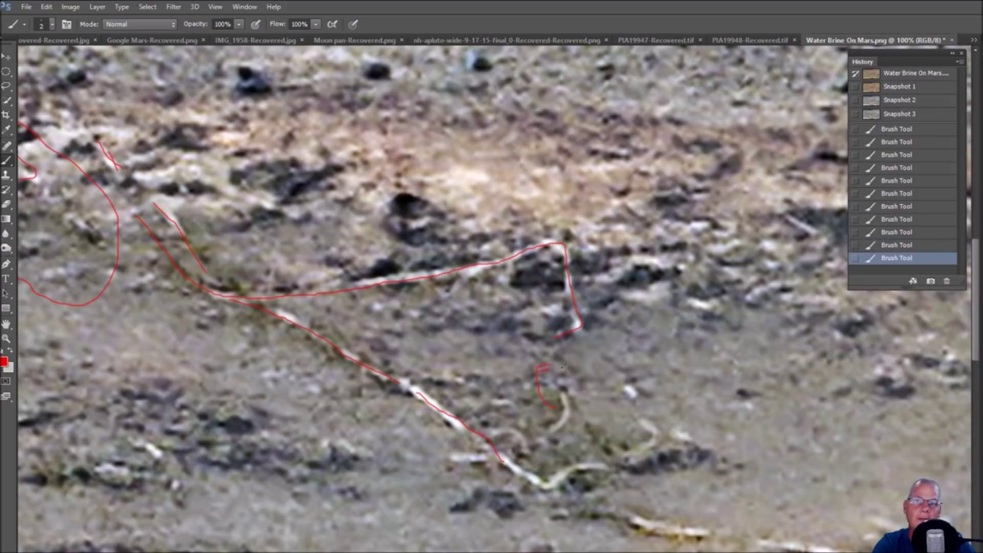
mouse_move(551, 366)
left_mouse_down()
mouse_move(574, 400)
mouse_move(562, 395)
mouse_move(565, 416)
mouse_move(542, 436)
mouse_move(501, 431)
mouse_move(522, 452)
left_mouse_up()
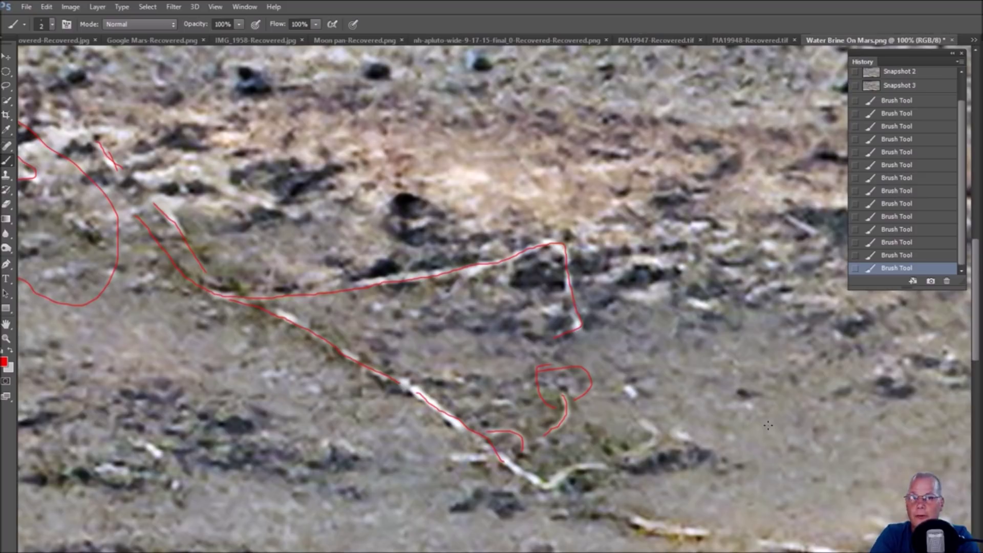
Step: Zoom out to view the whole slope, then switch to the GigaPan panorama page
key("ctrl+minus")
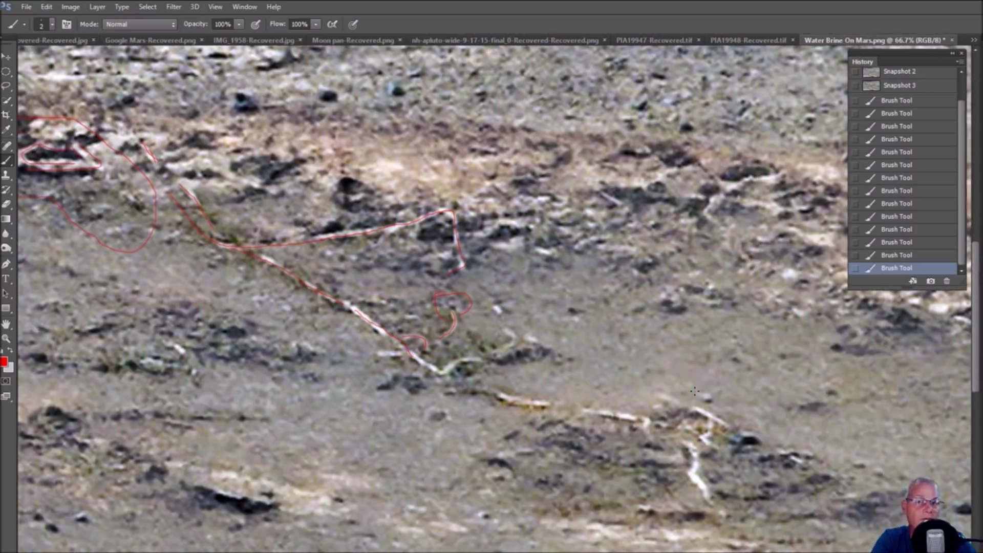
scroll(695, 391, "down", 2)
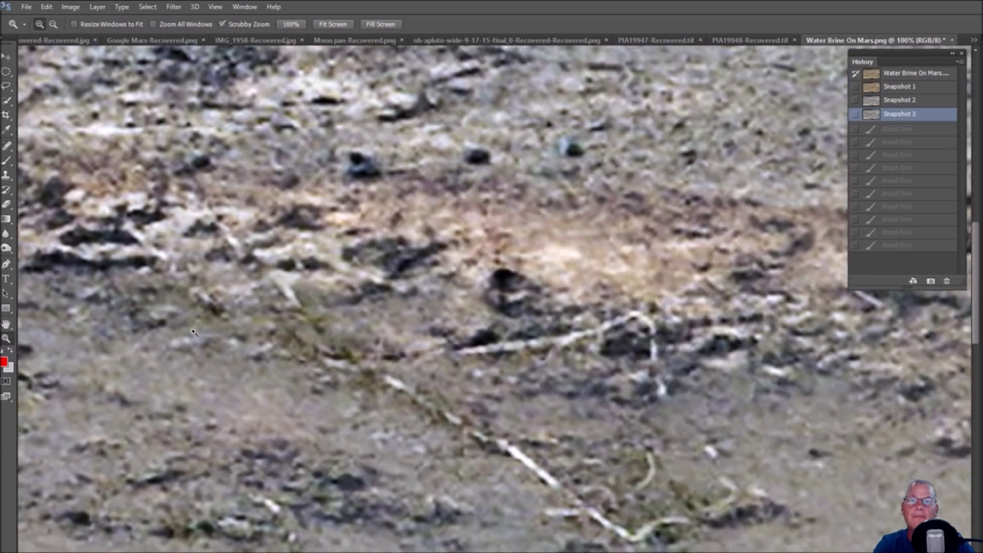
left_click_drag(194, 332, 226, 337)
scroll(274, 204, "down", 2)
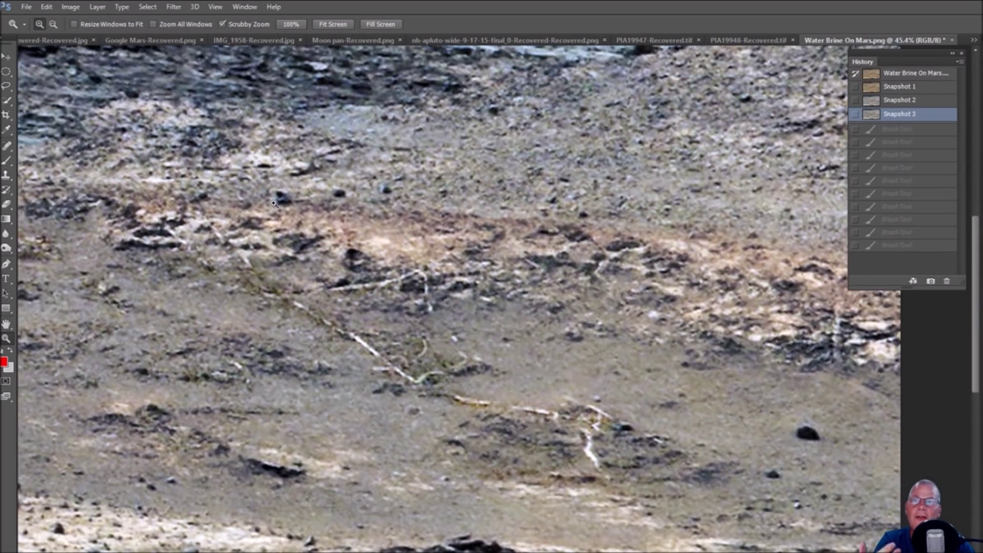
scroll(249, 190, "down", 1)
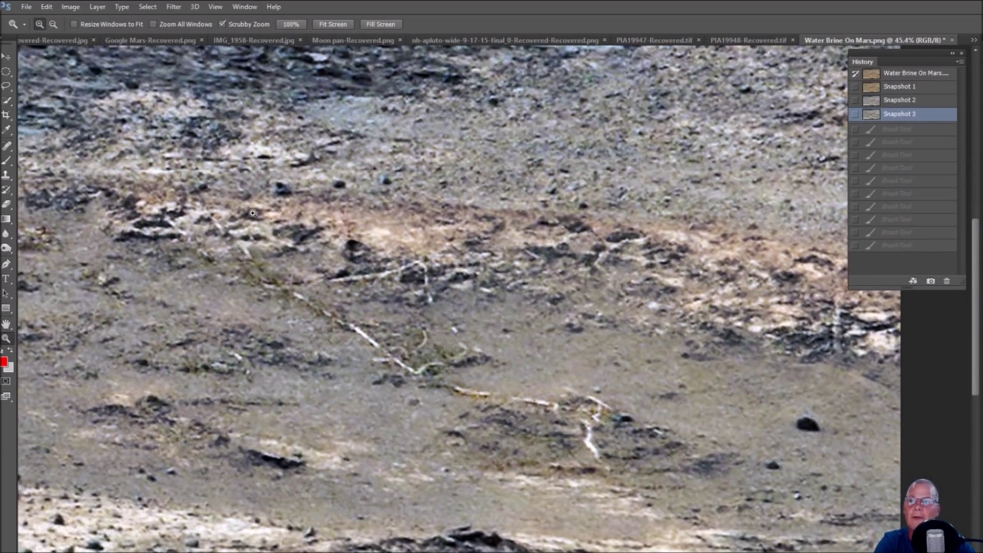
scroll(551, 346, "left", 5)
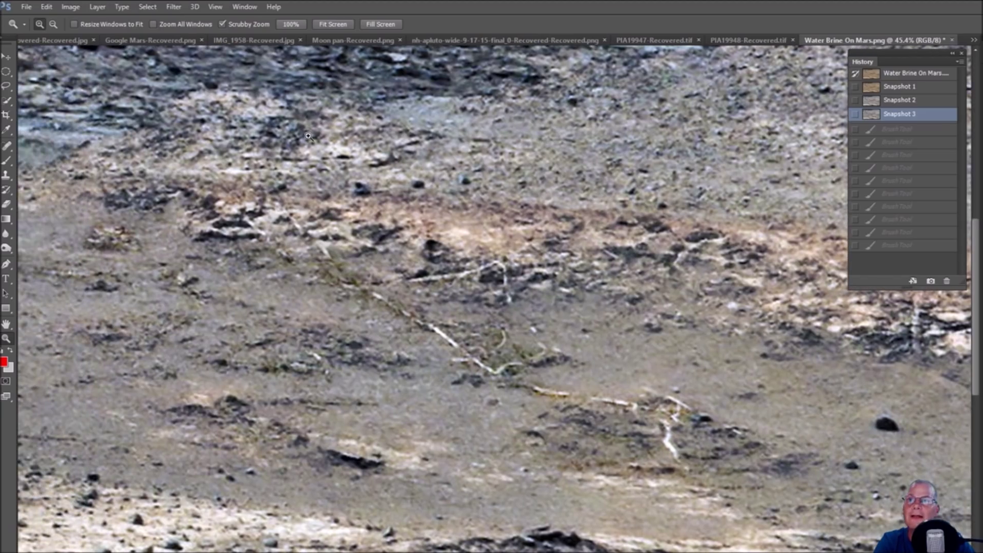
key("alt+Tab")
Step: Zoom out over the PIA19397 panorama, then zoom and pan back into the rocky slope
scroll(520, 433, "down", 5)
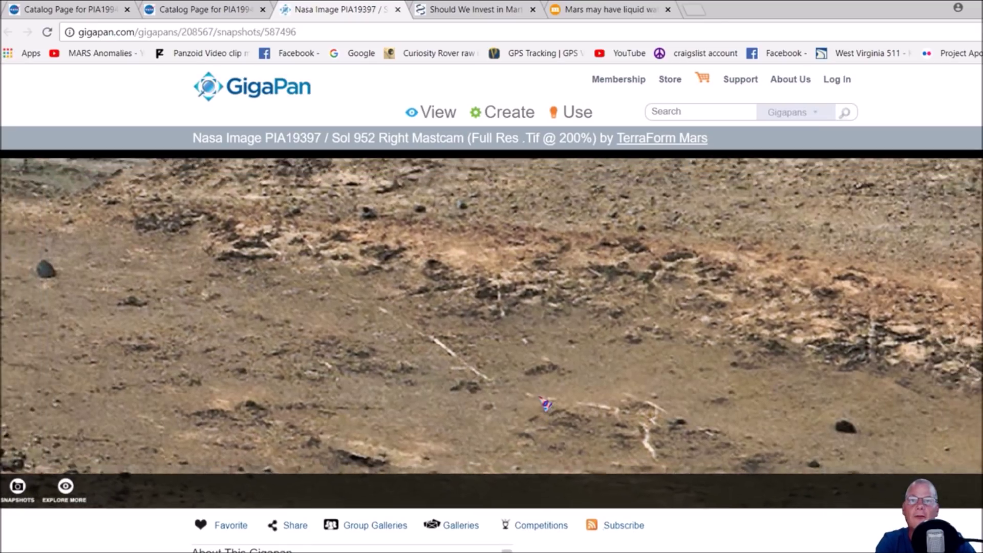
scroll(530, 374, "down", 2)
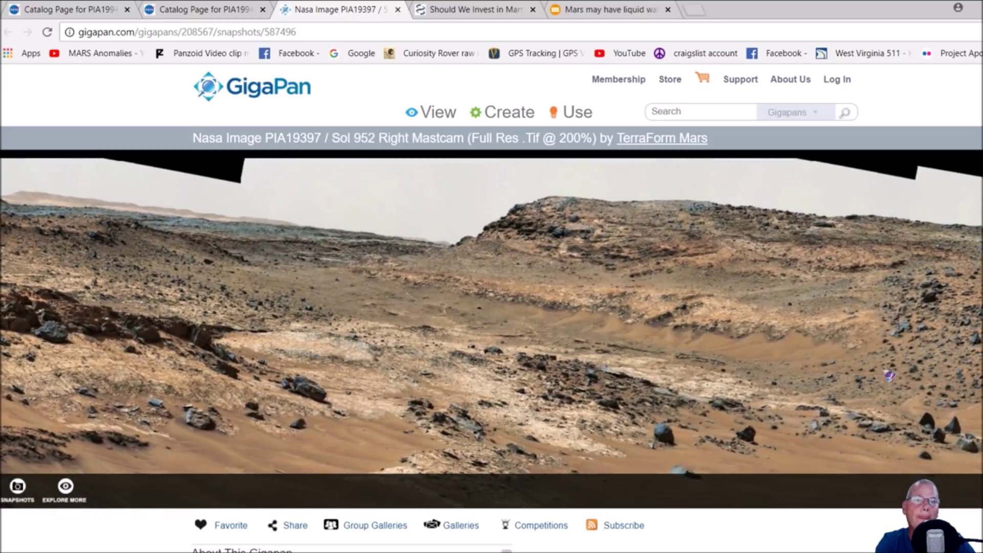
scroll(867, 424, "down", 2)
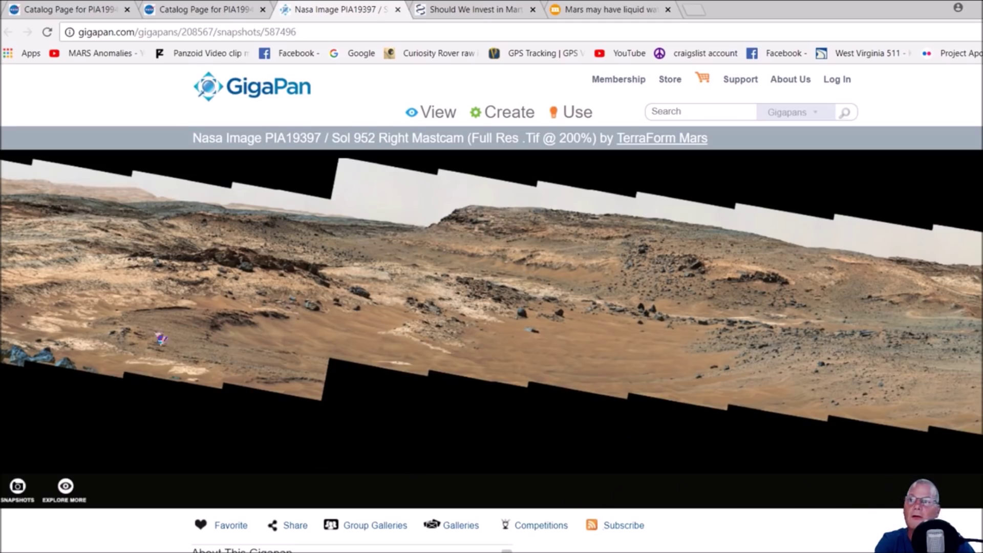
scroll(423, 289, "up", 1)
scroll(423, 287, "up", 1)
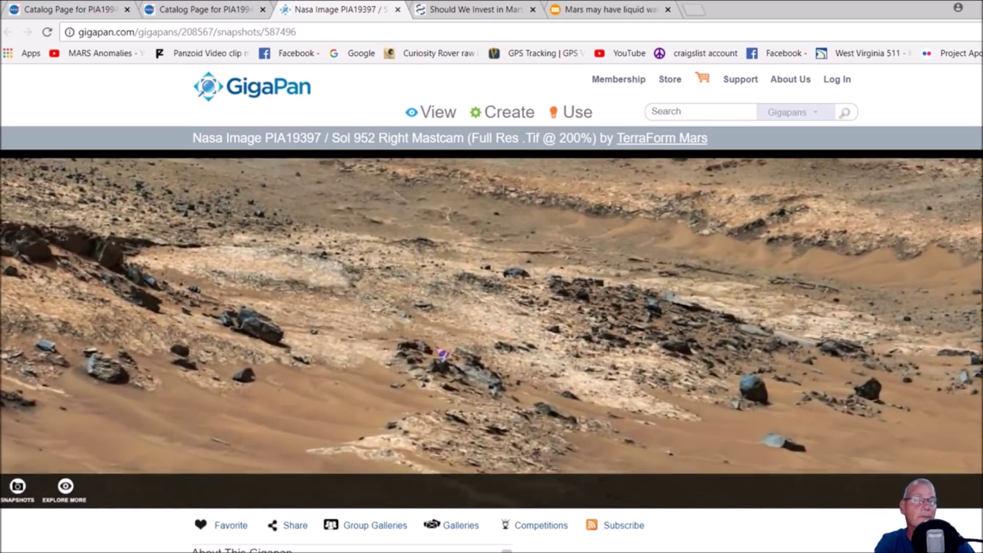
left_click_drag(440, 318, 706, 442)
scroll(607, 322, "up", 3)
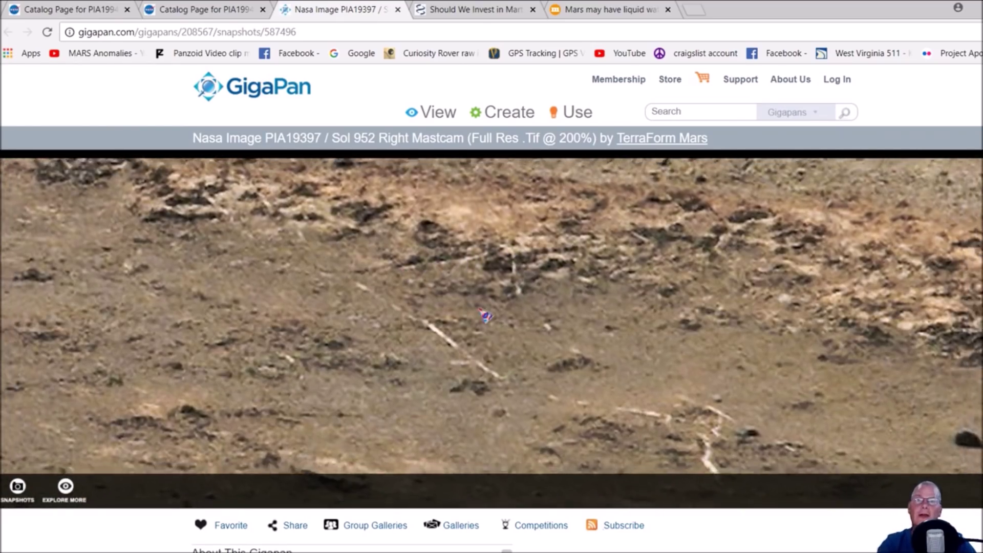
key("alt+Tab")
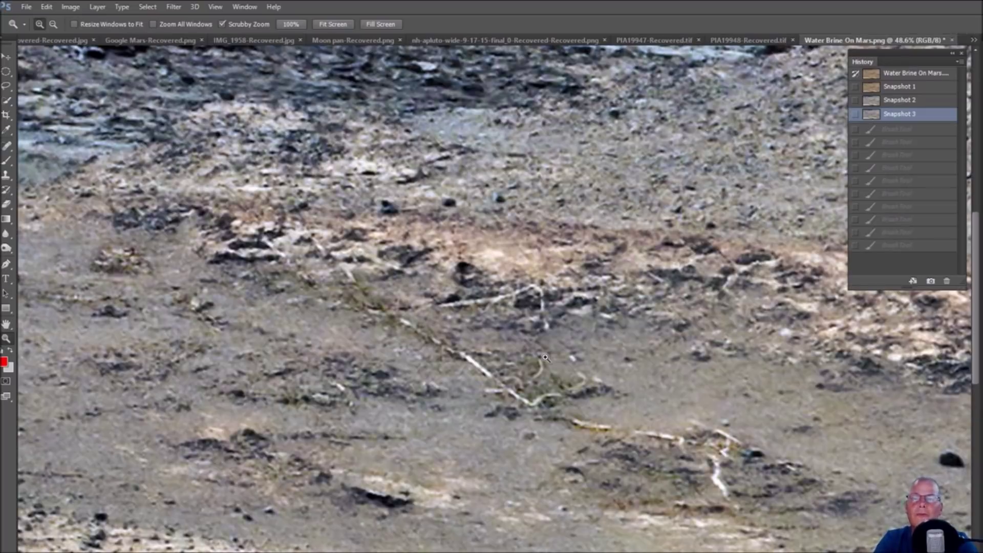